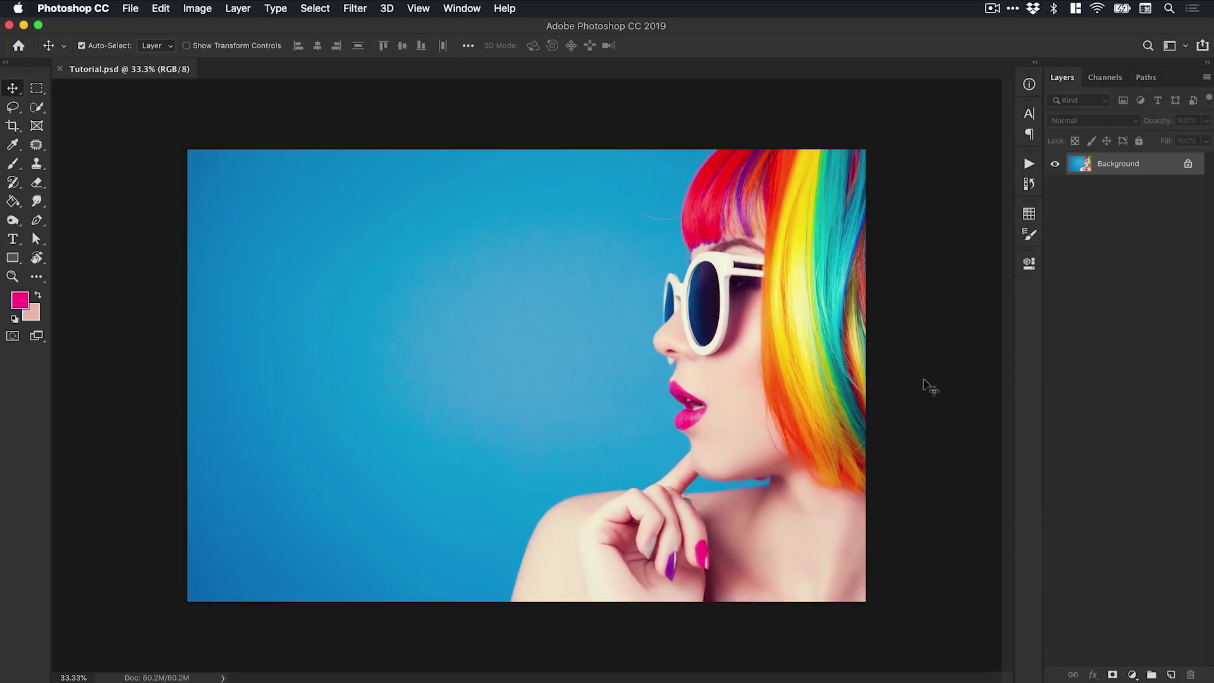
Step: Zoom to 66.7% on the chin and pan the view onto the lips and hand
key("z")
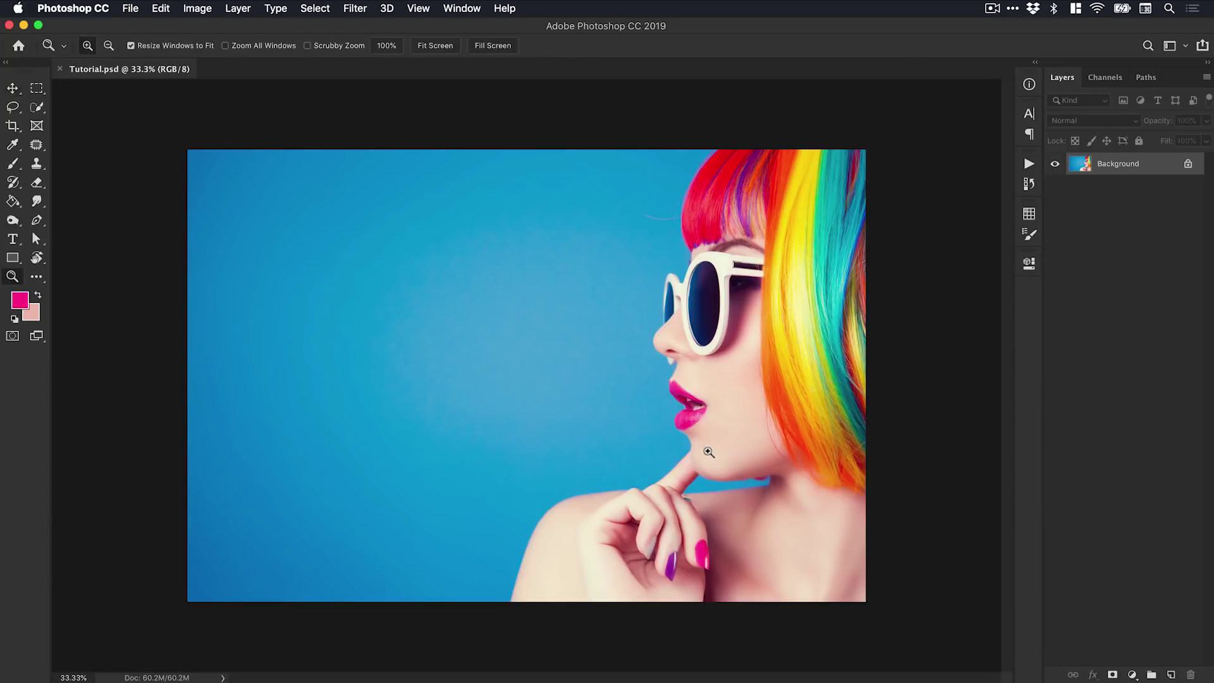
left_click(708, 452)
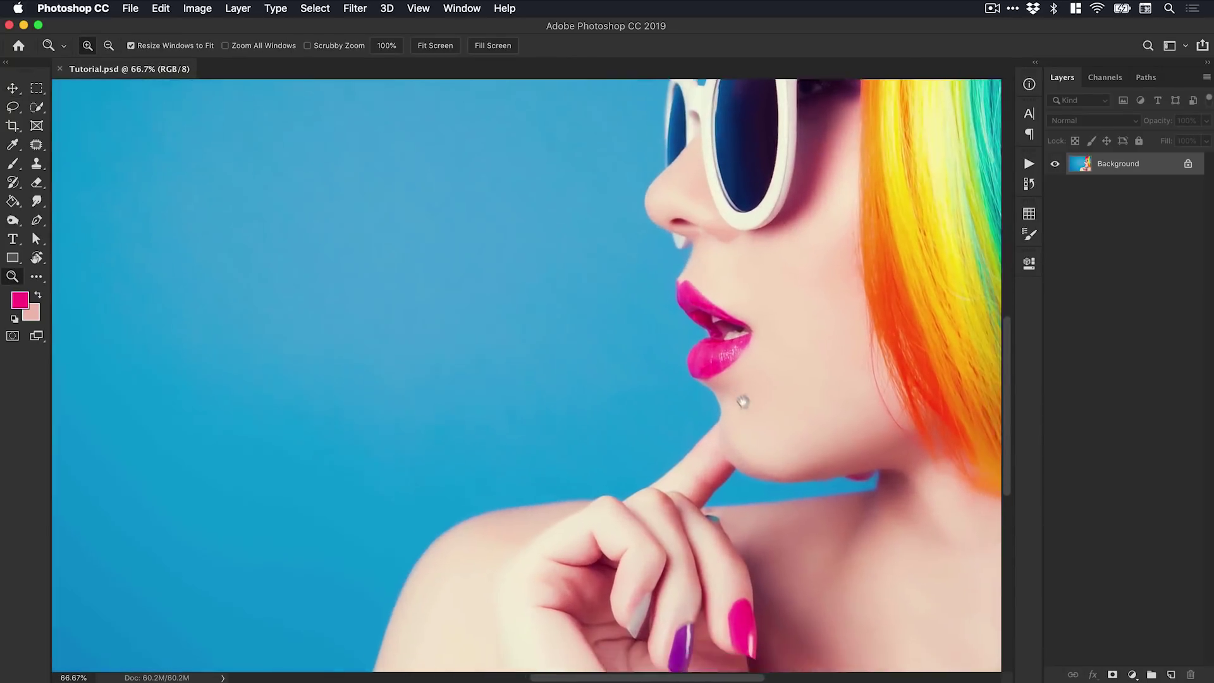
left_click_drag(743, 401, 718, 345)
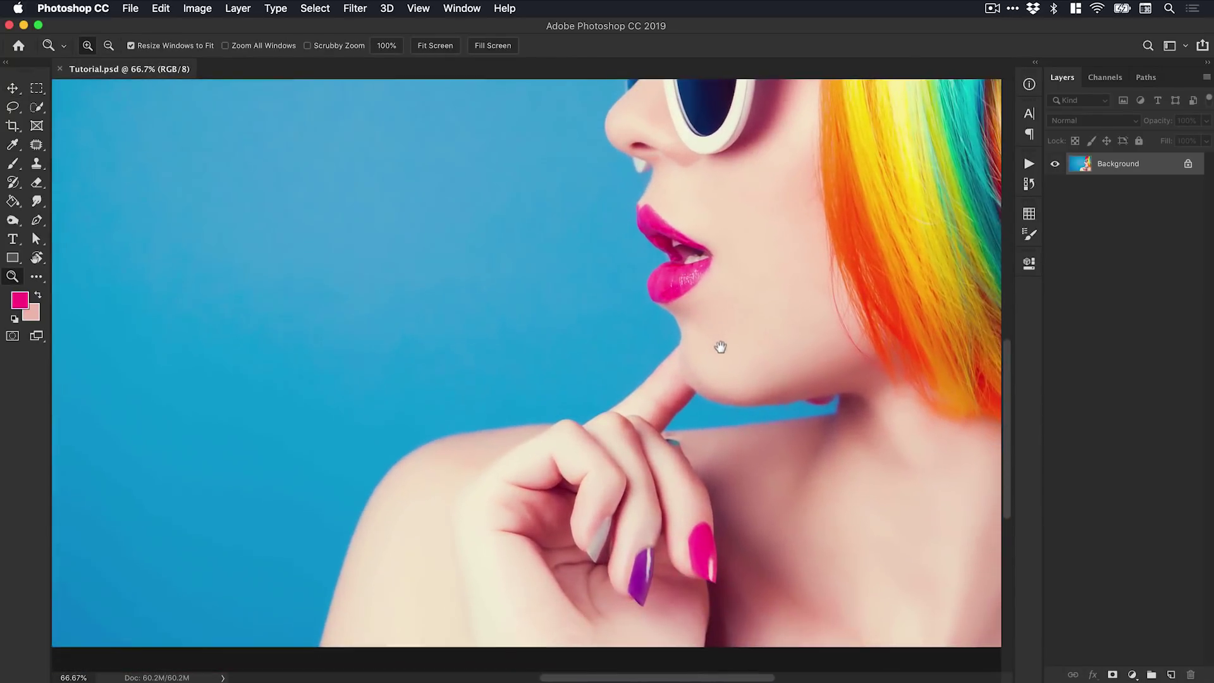
key("v")
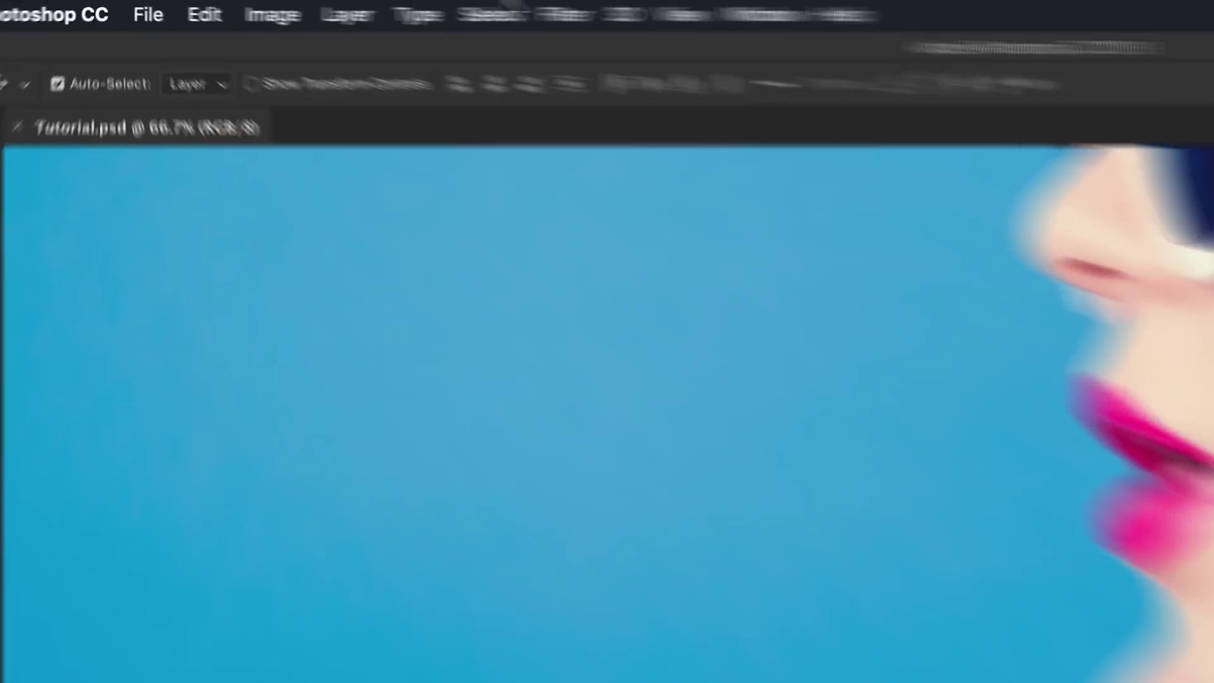
Step: Open Color Range, sample the sunglasses, and set Range to 56% and Fuzziness to 151
left_click(320, 8)
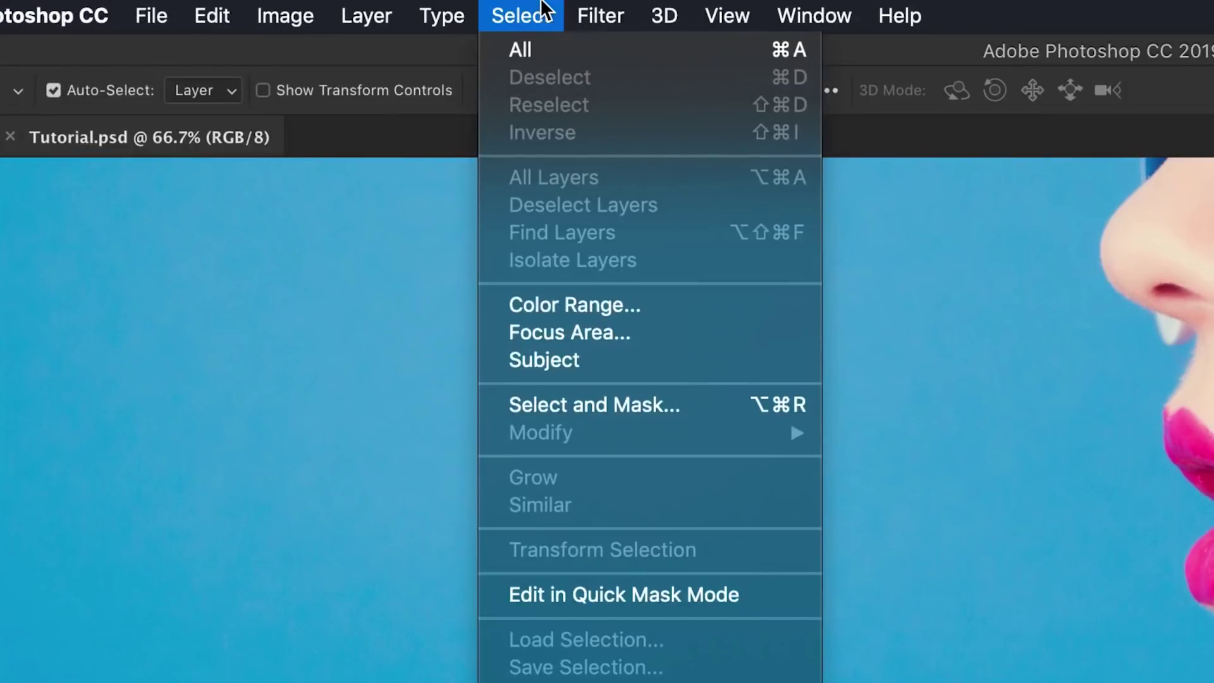
left_click(600, 305)
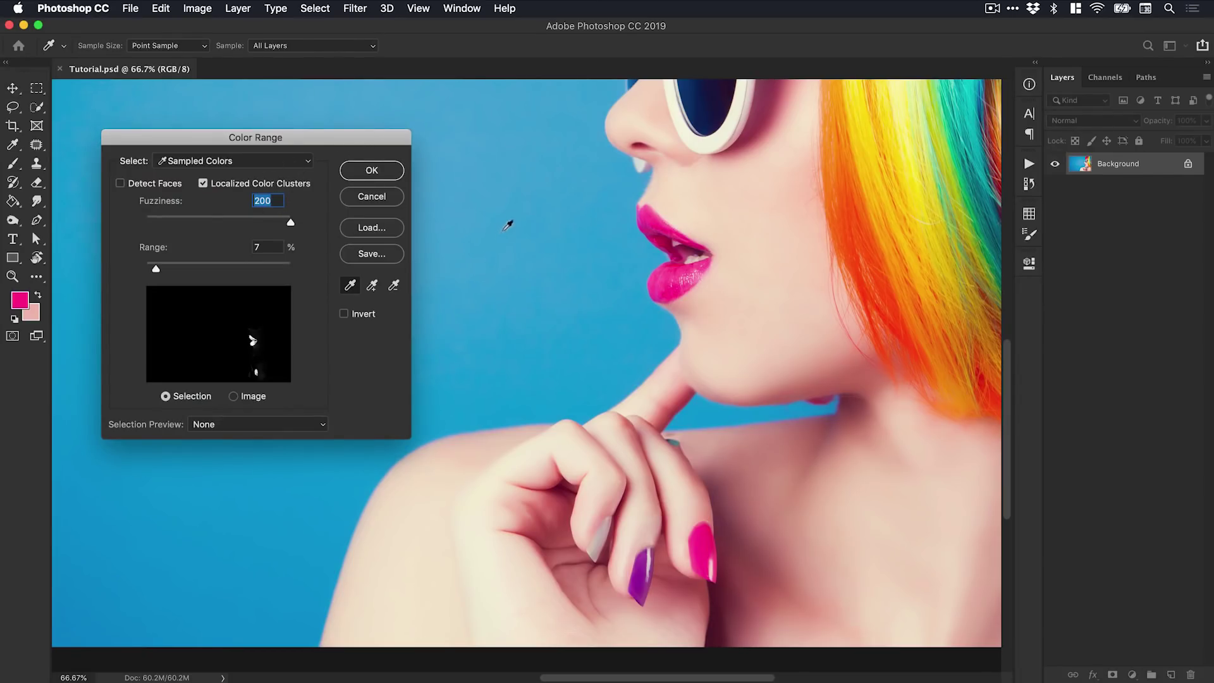
left_click(709, 150)
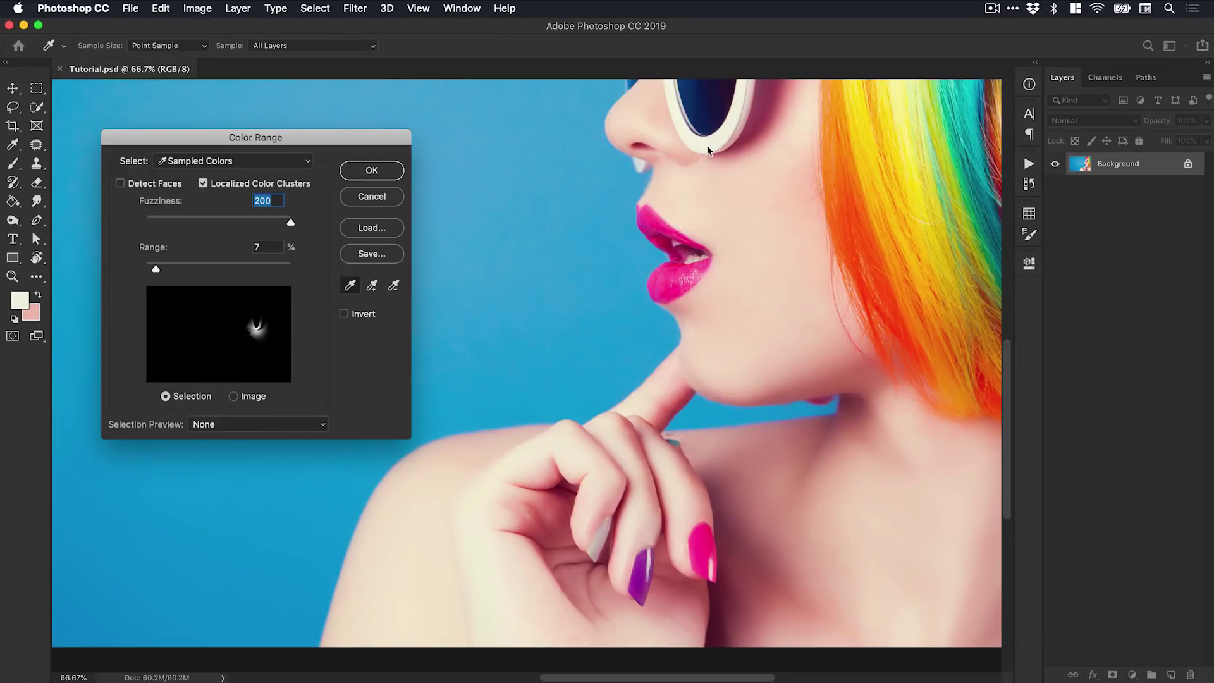
left_click(709, 102)
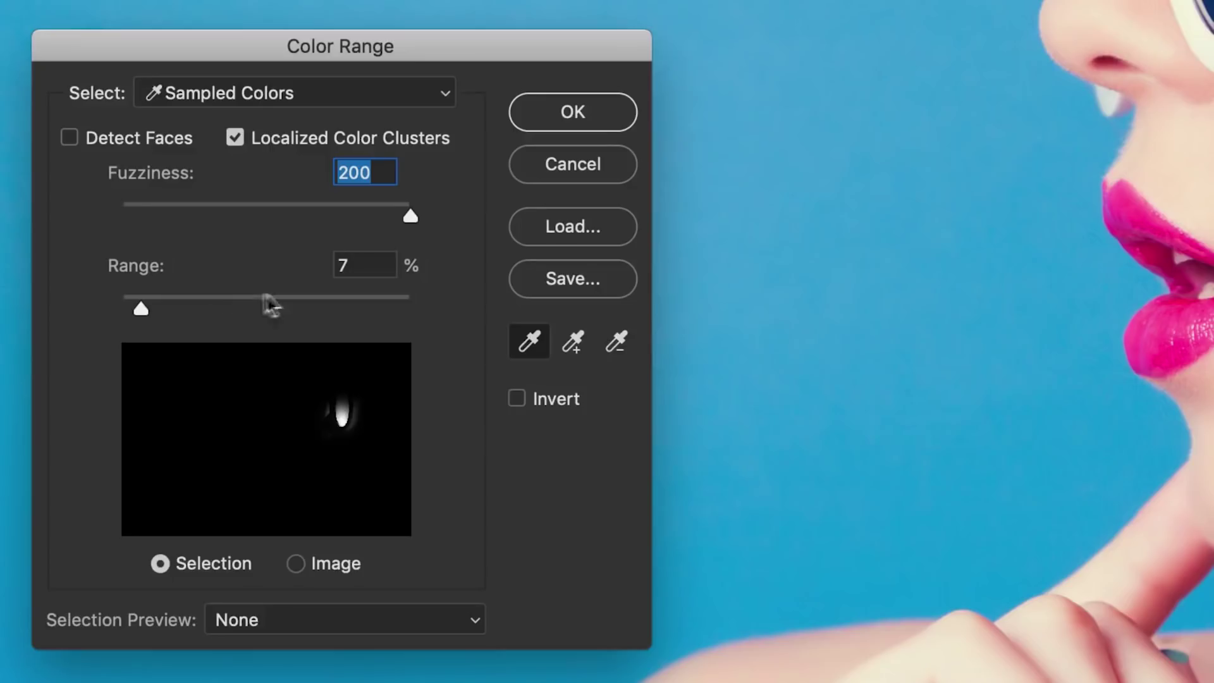
left_click_drag(140, 309, 282, 310)
left_click_drag(411, 216, 339, 222)
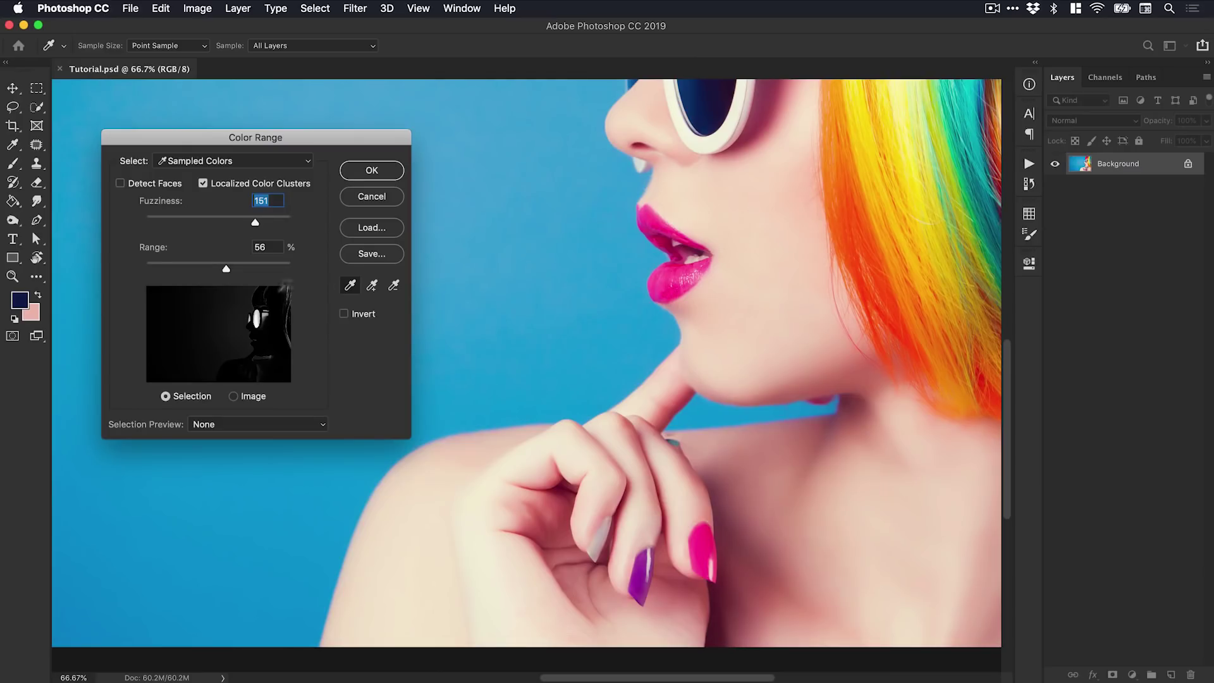
Step: Sample the orange, yellow, green and teal hair, then the shoulder, chin and cheek skin
left_click(851, 187)
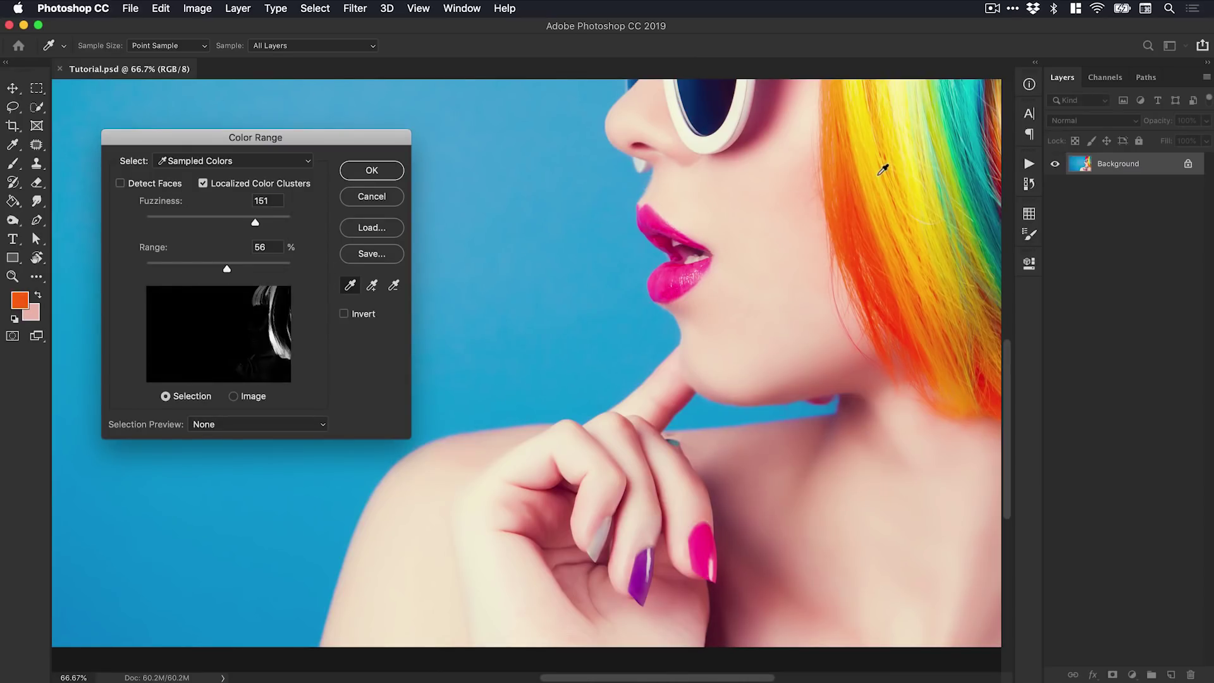
left_click(881, 171)
left_click(954, 131)
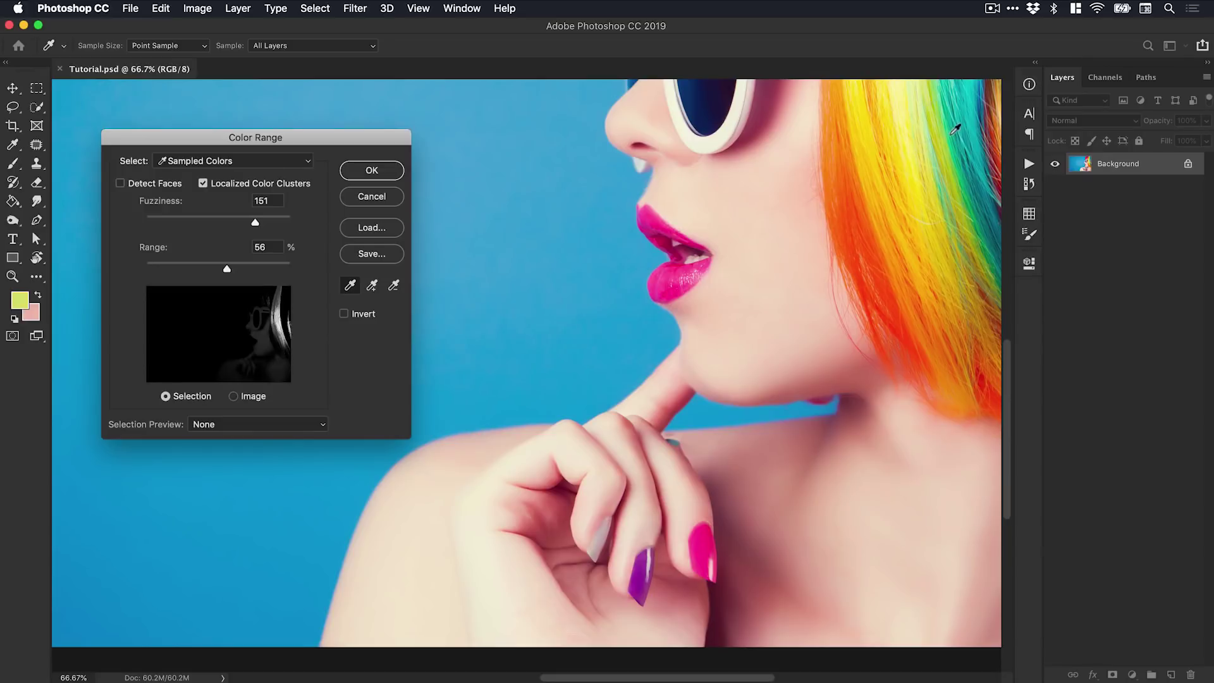
left_click(971, 123)
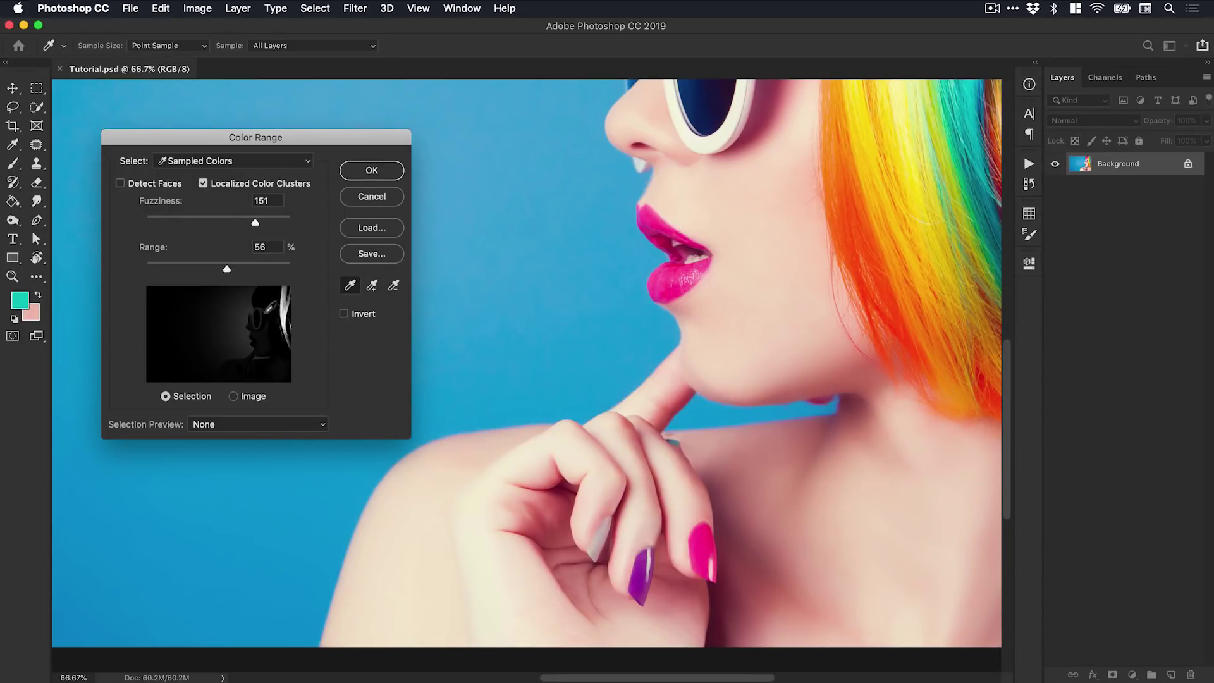
left_click(861, 236)
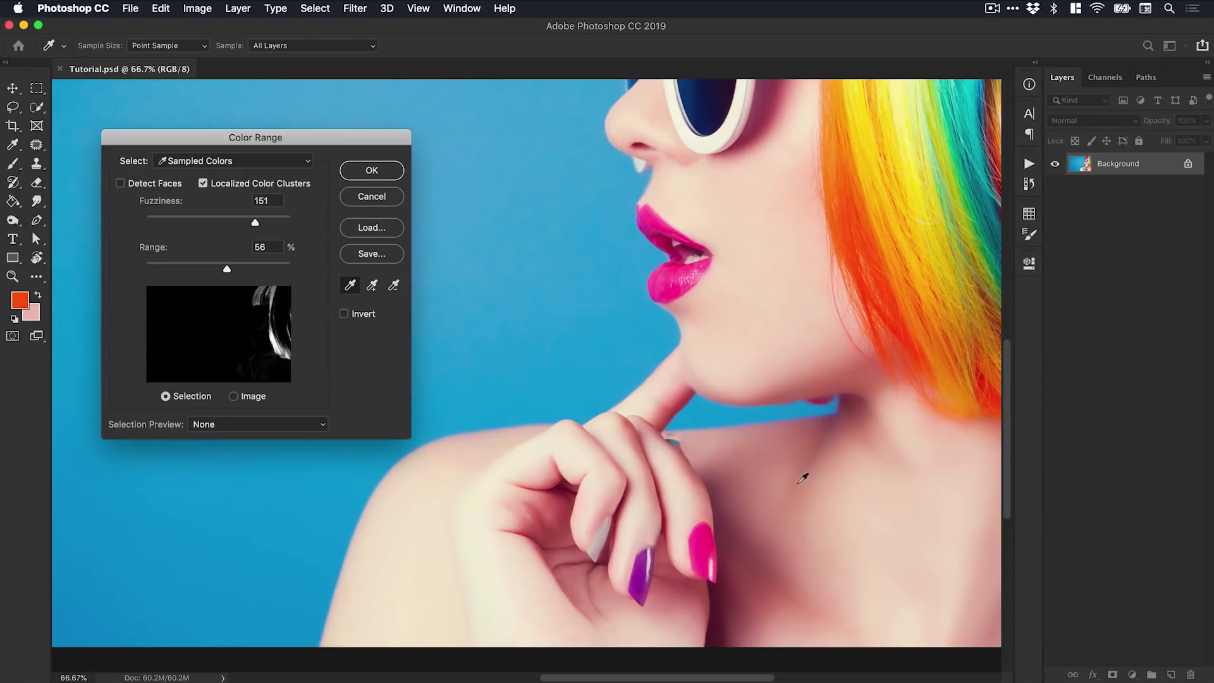
left_click(755, 548)
left_click(754, 554)
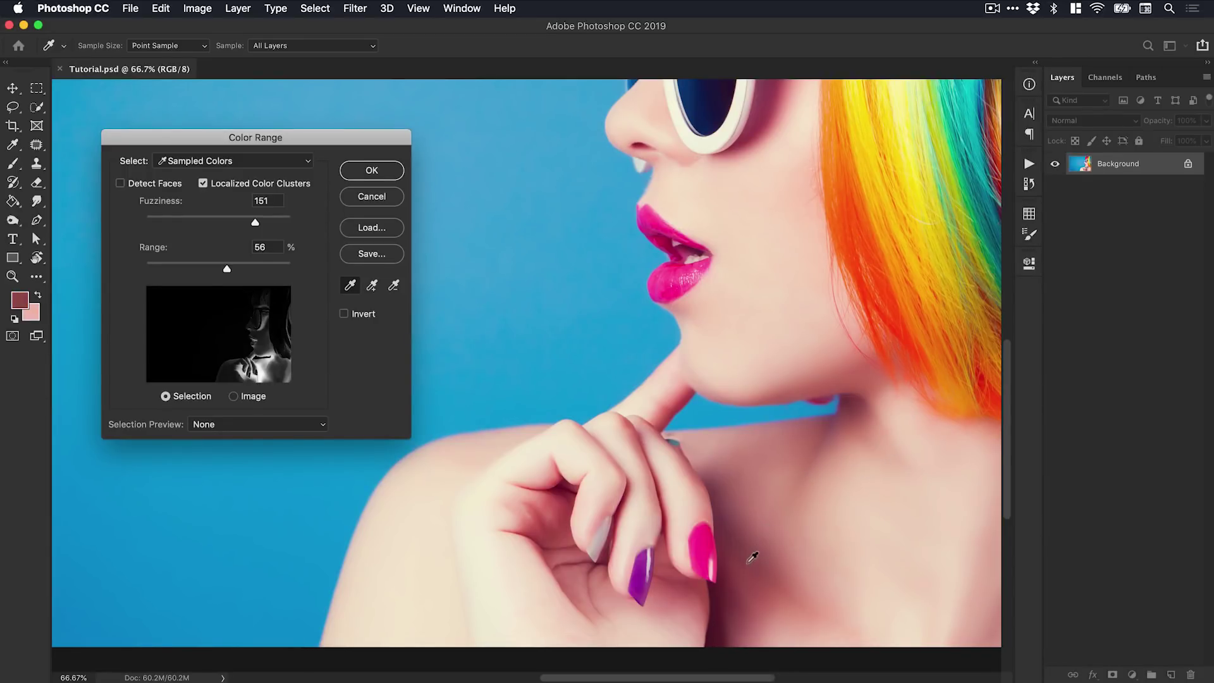
left_click(794, 362)
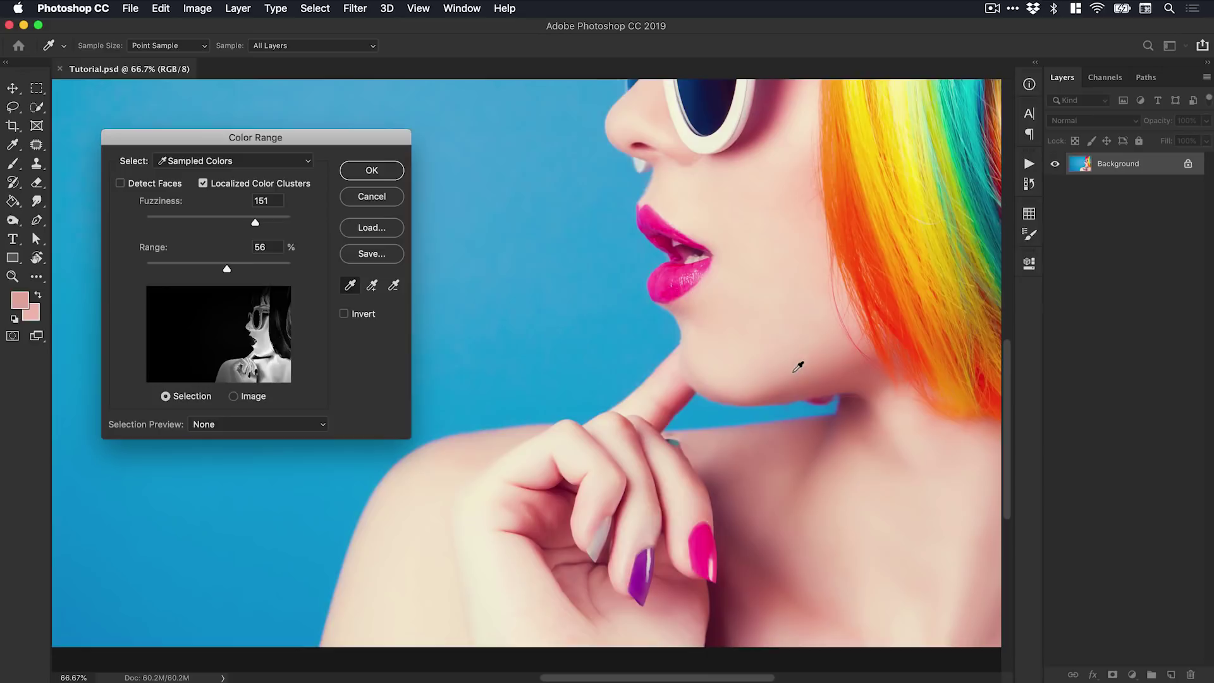
left_click(751, 200)
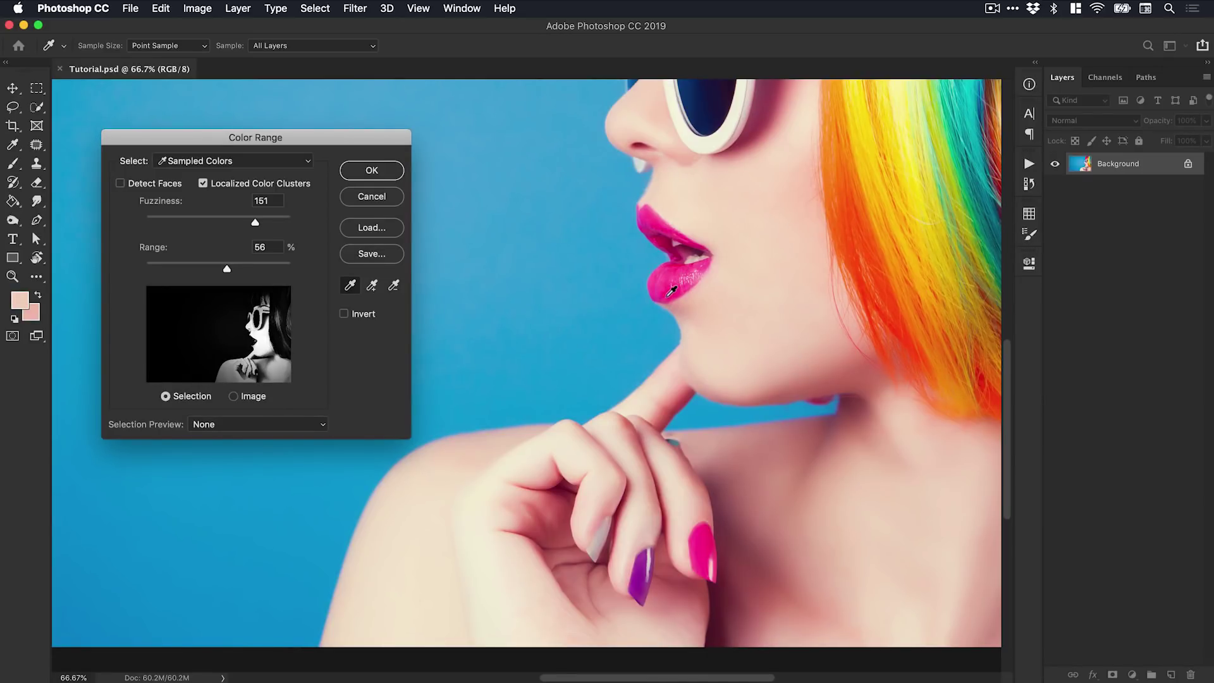
Step: Sample the magenta lips, then add the pink and purple fingernails to the sample
left_click(672, 291)
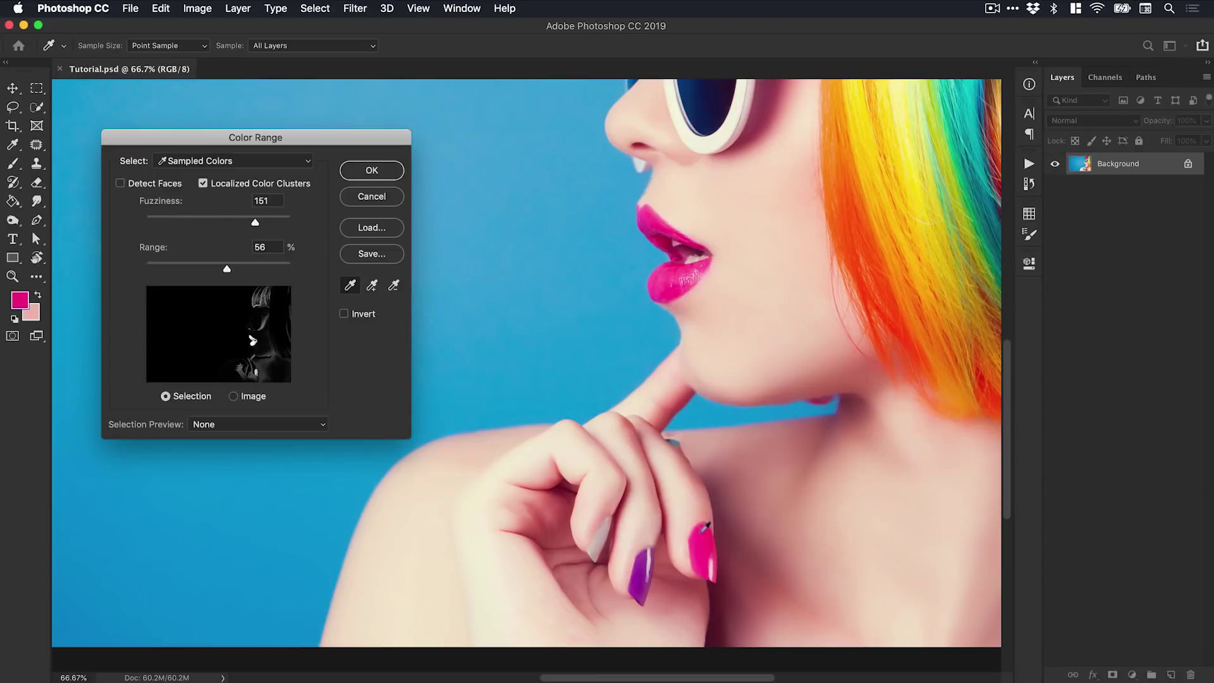
left_click(703, 547, "shift")
left_click(704, 541, "shift")
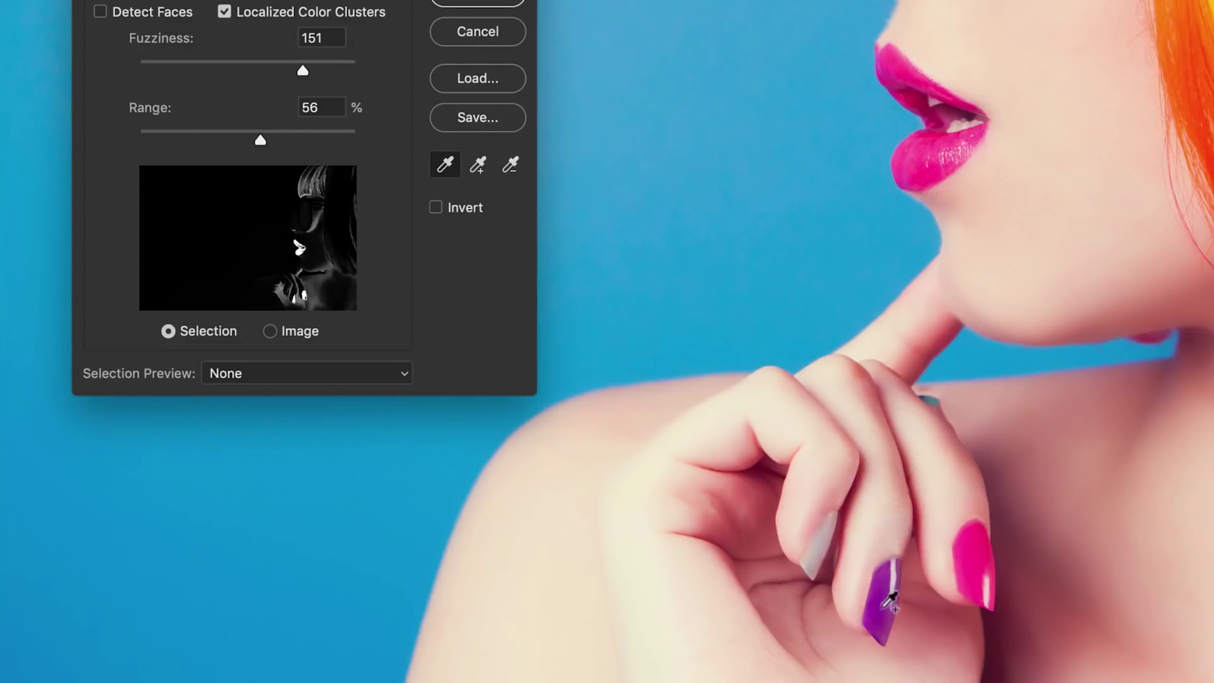
left_click(875, 623, "shift")
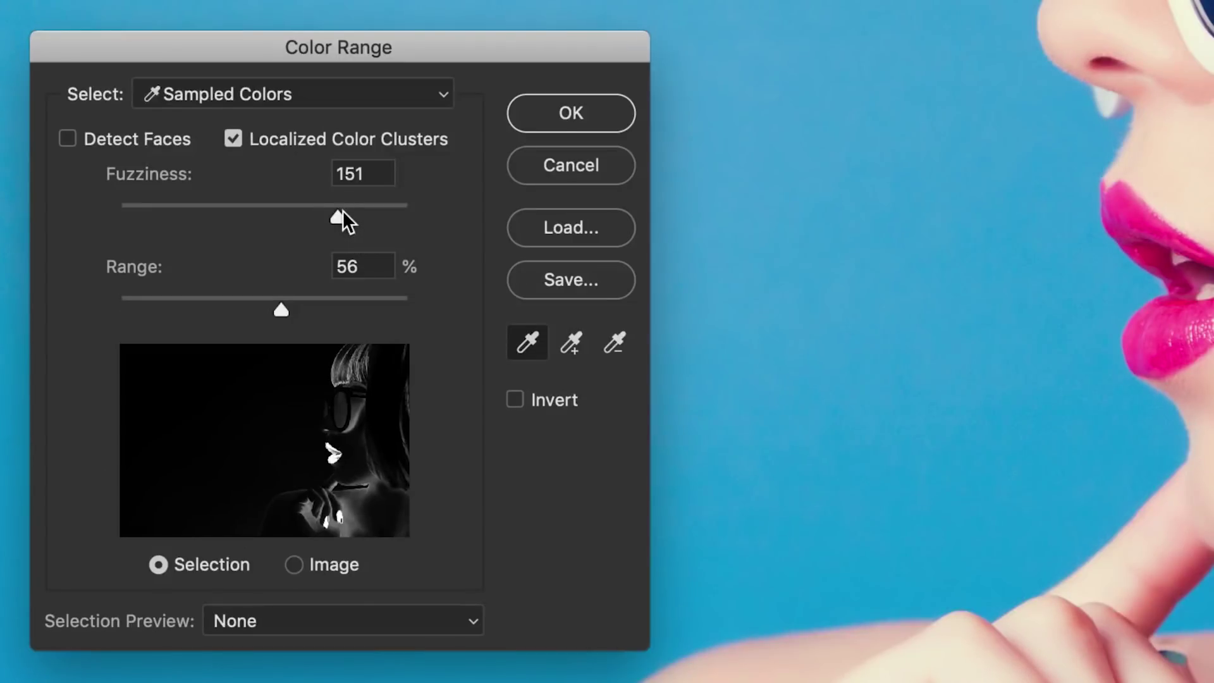
Step: Tighten the Color Range to Fuzziness 76 and Range 22%
mouse_move(343, 212)
left_mouse_down()
mouse_move(366, 210)
mouse_move(230, 219)
mouse_move(354, 222)
left_mouse_up()
left_click_drag(363, 305, 131, 309)
left_click_drag(329, 217, 228, 225)
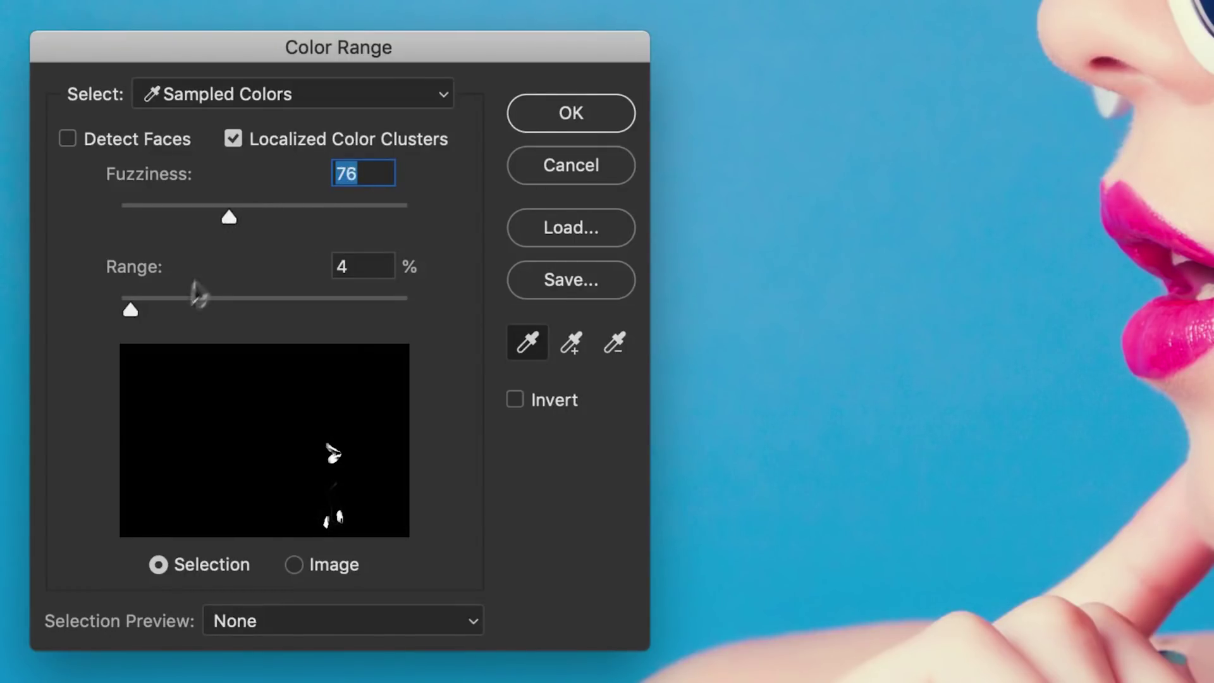
left_click_drag(139, 301, 177, 301)
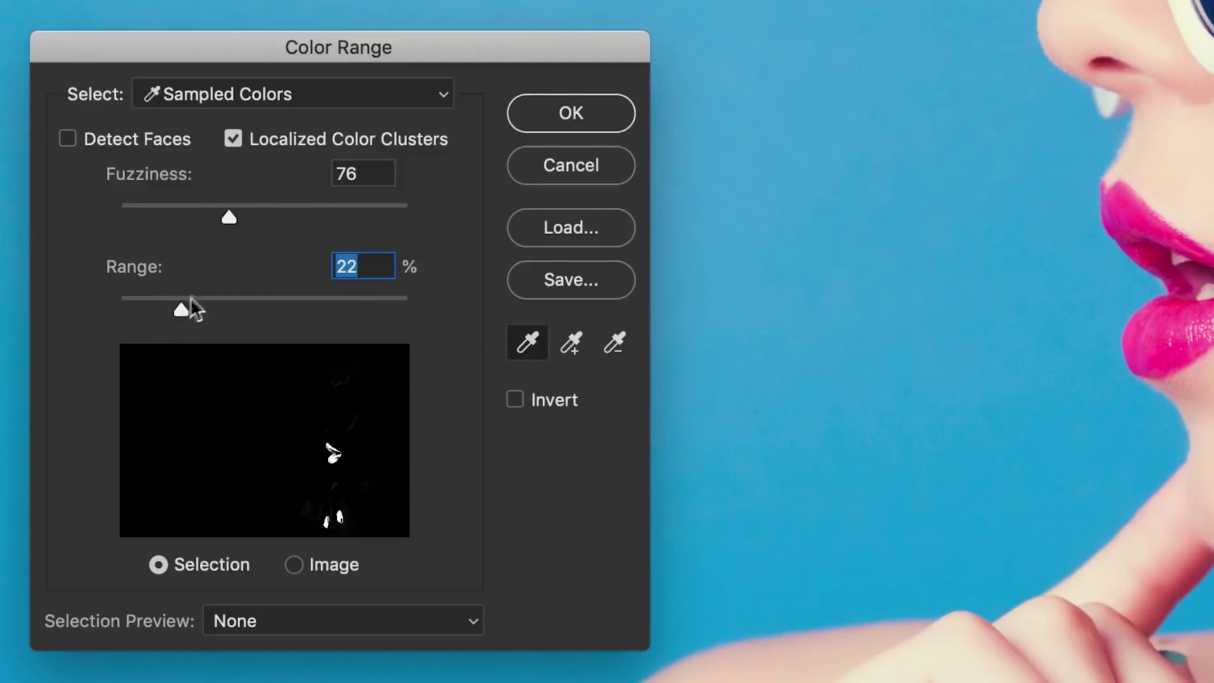
Step: Compare the mask with Localized Color Clusters off and on, then accept the selection with it on
left_click(370, 138)
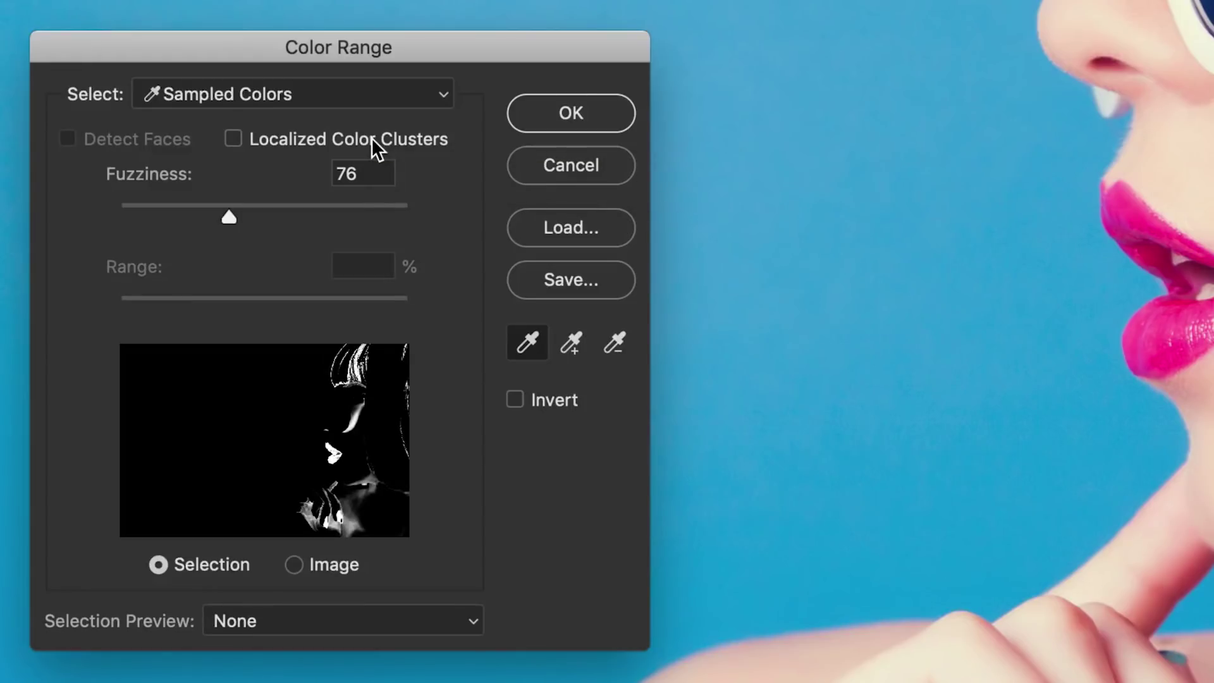
left_click(371, 138)
left_click(371, 138)
left_click(371, 138)
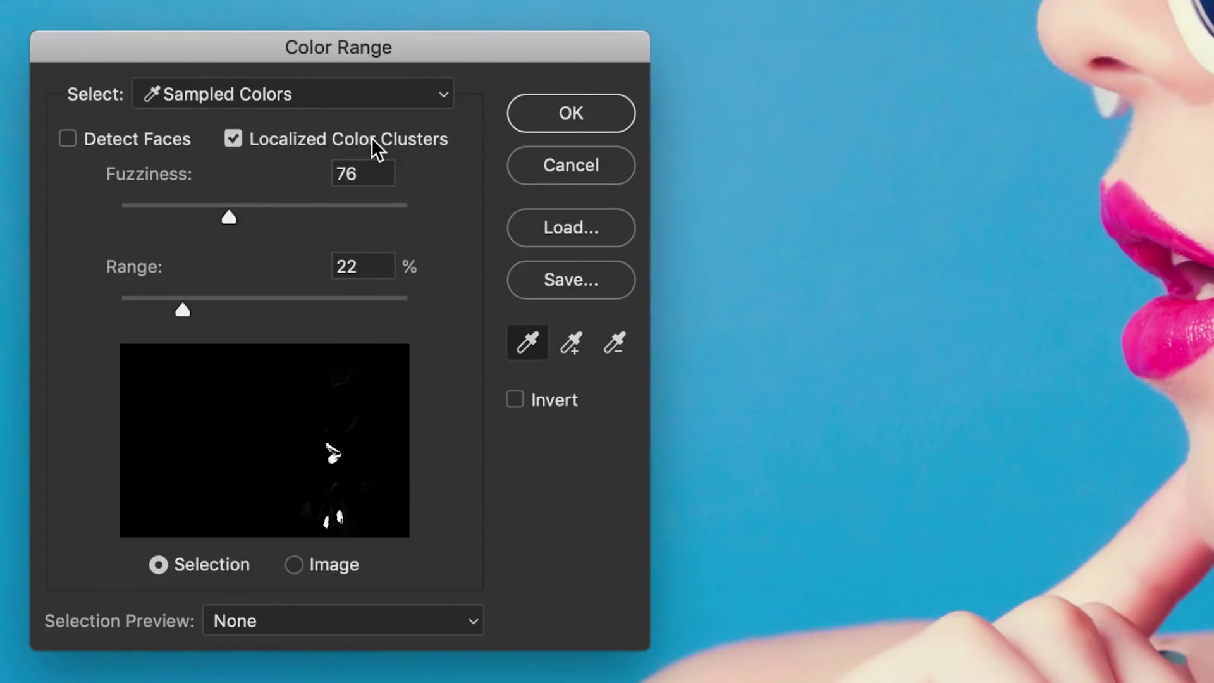
left_click(581, 117)
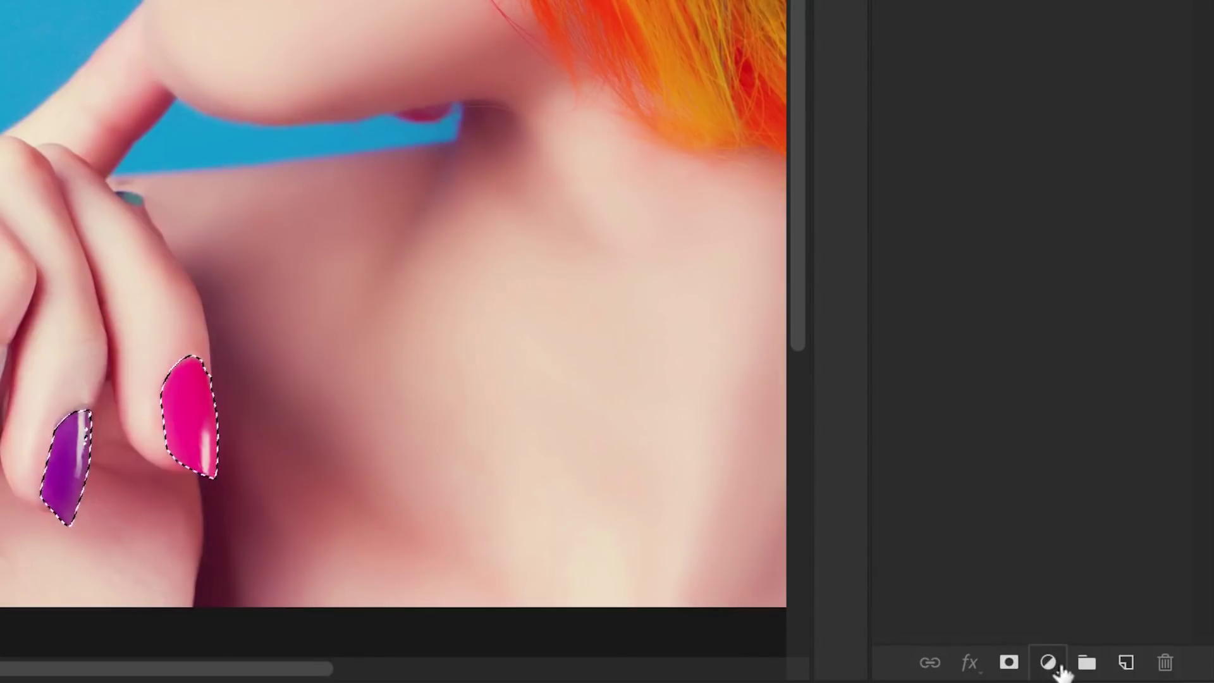
Step: Add a colorized Hue/Saturation adjustment layer set to Hue 354 and Saturation 69
left_click(1059, 669)
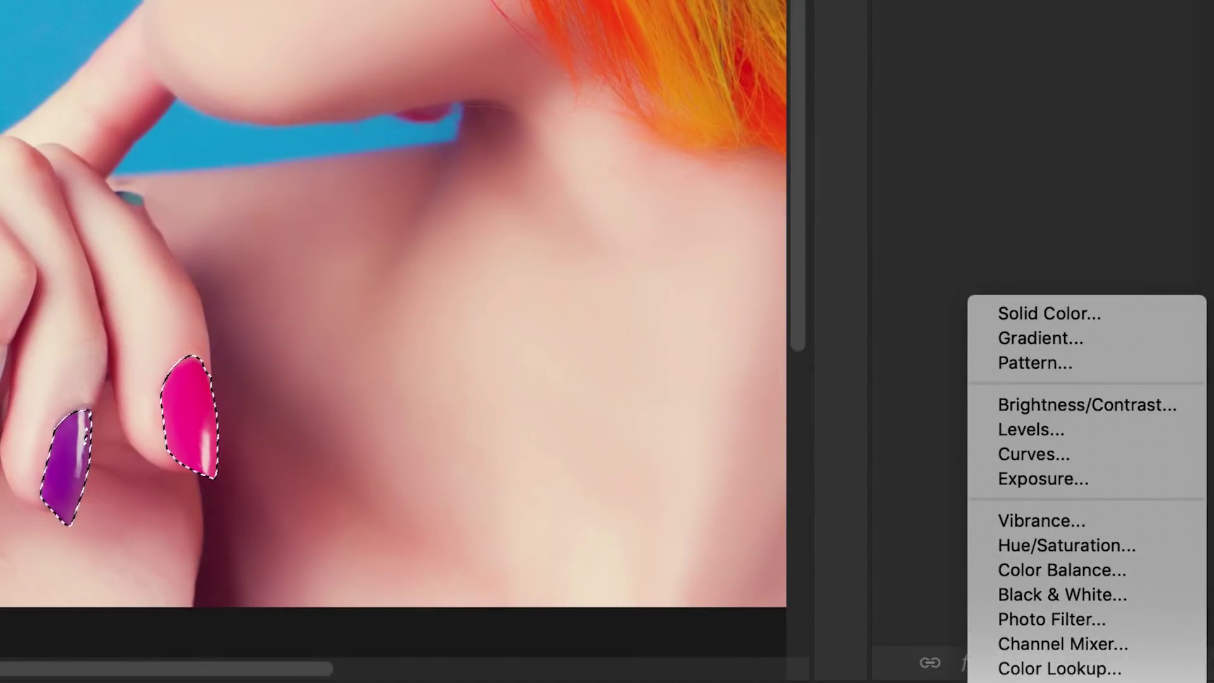
left_click(1042, 552)
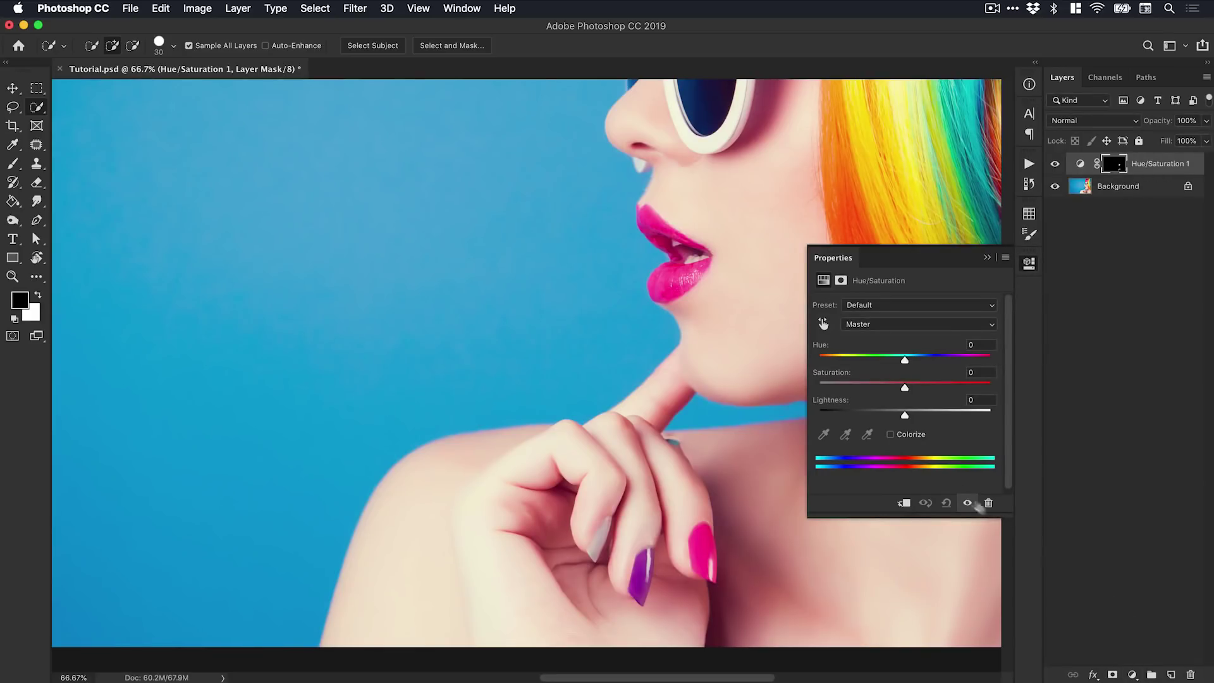
left_click(910, 435)
left_click_drag(913, 386, 990, 370)
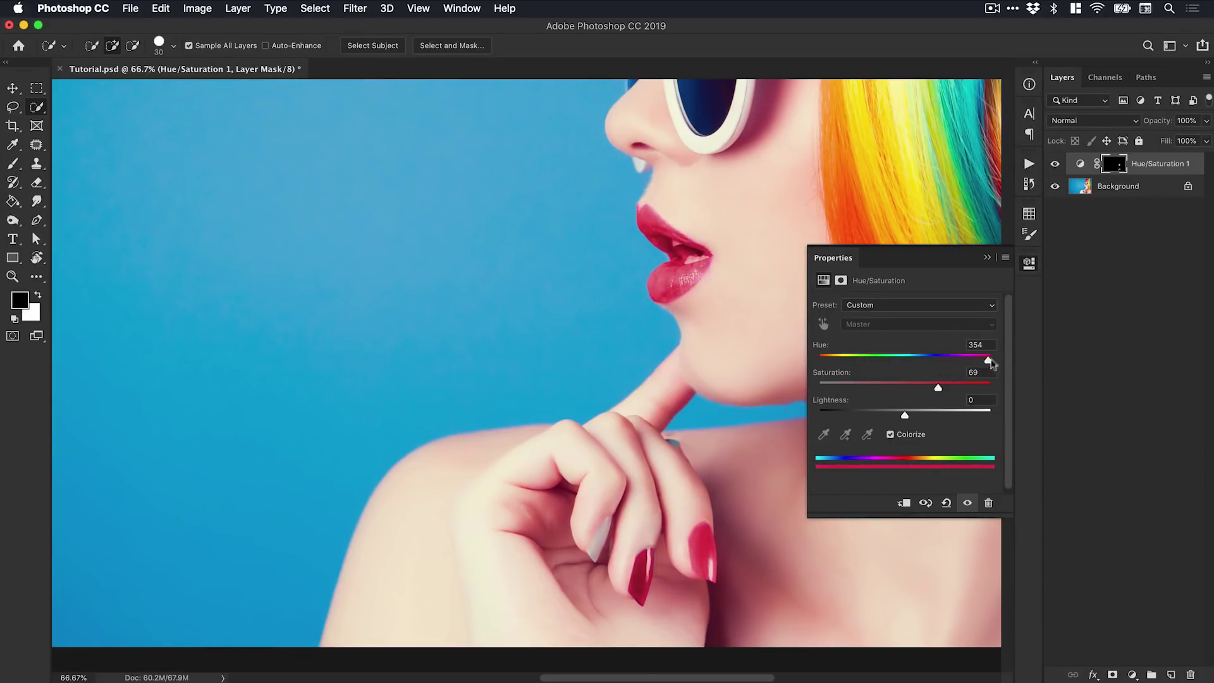
left_click(1029, 264)
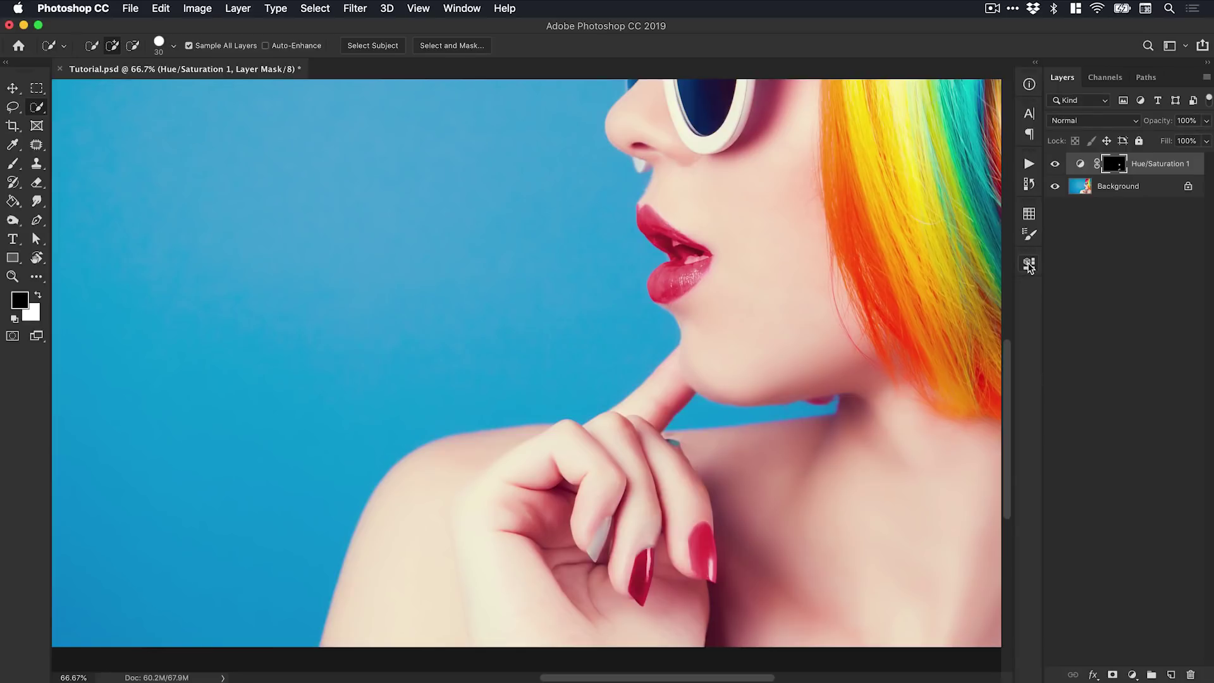
Step: Fit the whole picture on screen and toggle the Hue/Saturation layer to compare with the original
key("super+0")
left_click(1055, 164)
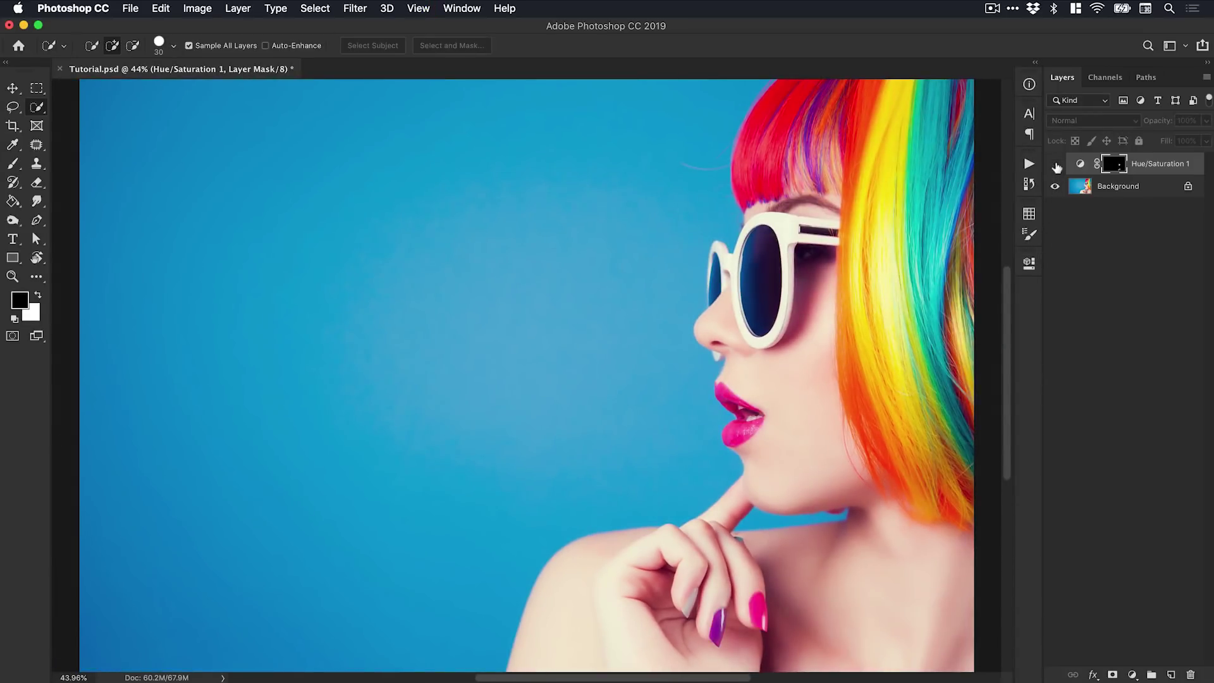
left_click(1055, 163)
key("v")
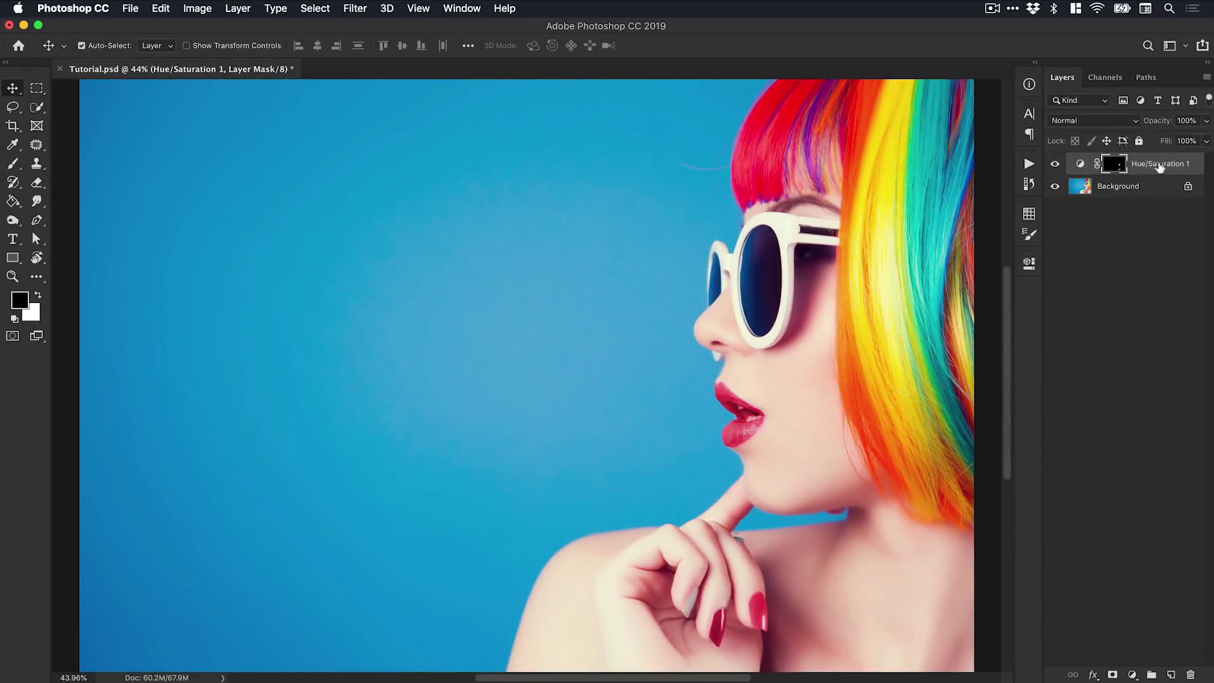